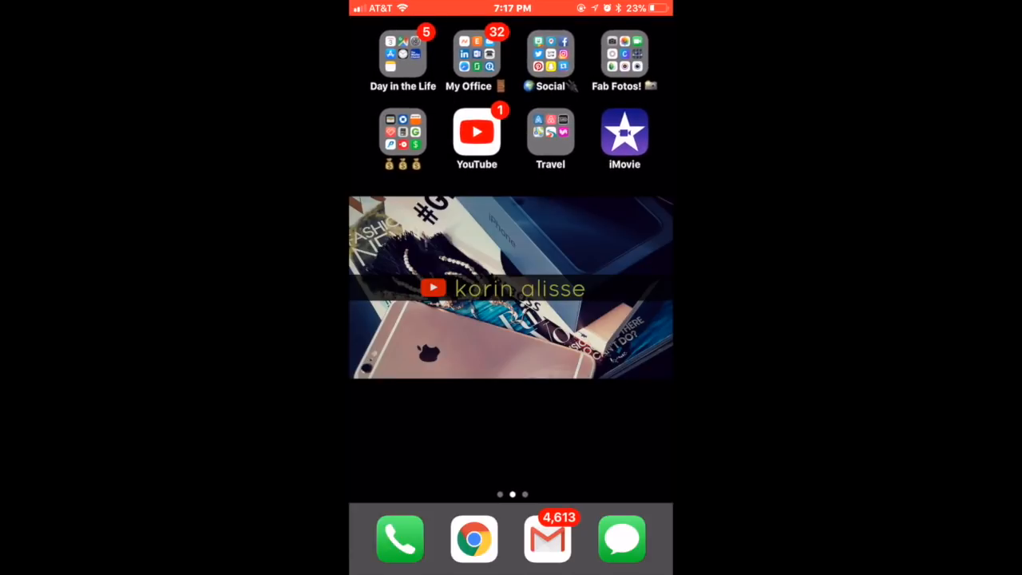
- Launch Settings from the Day in the Life folder and reach General > Keyboard > Text Replacement
{"action": "left_click", "coordinate": [403, 53]}
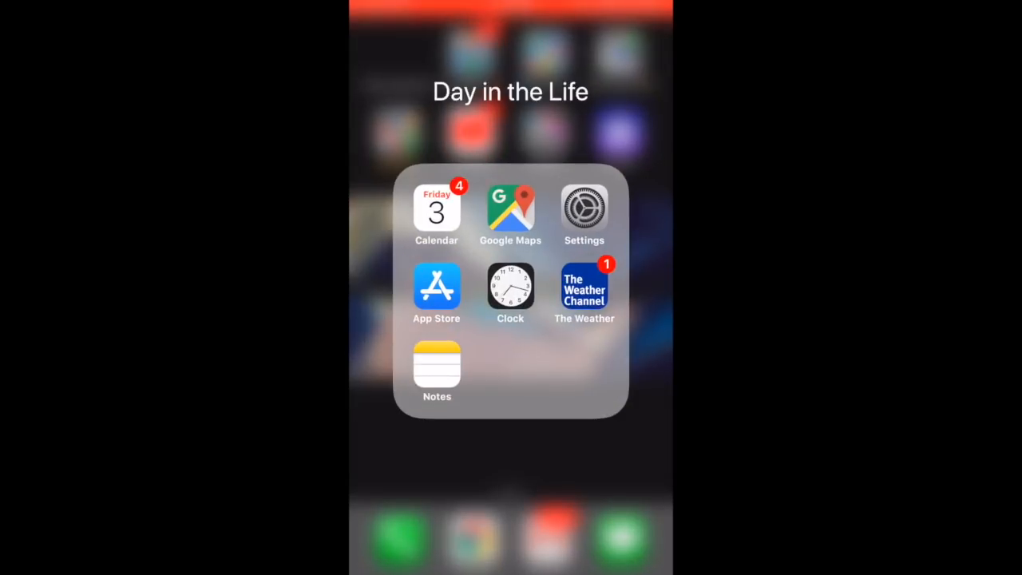
{"action": "left_click", "coordinate": [584, 209]}
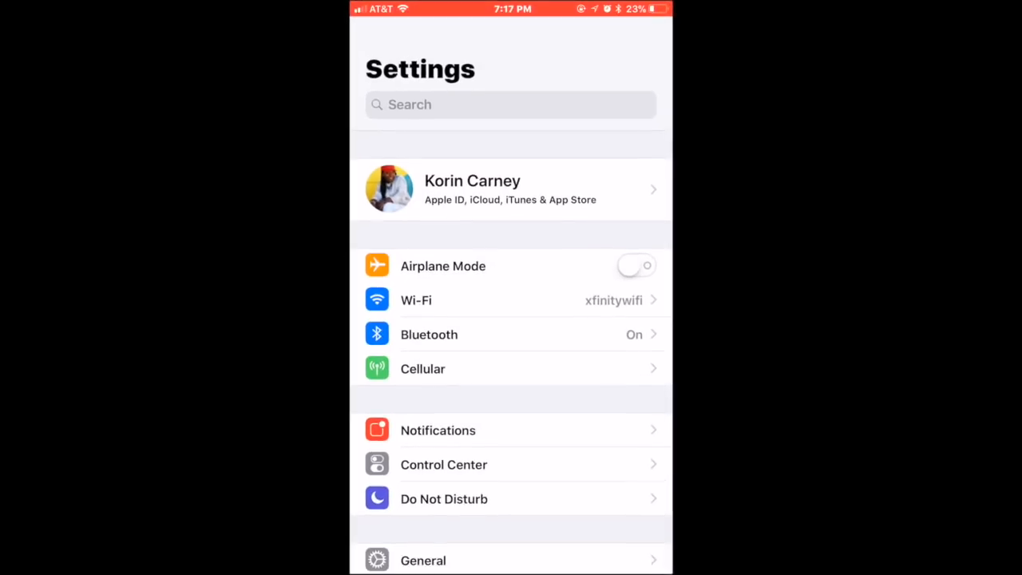
{"action": "scroll", "coordinate": [511, 360], "scroll_direction": "down", "scroll_amount": 2}
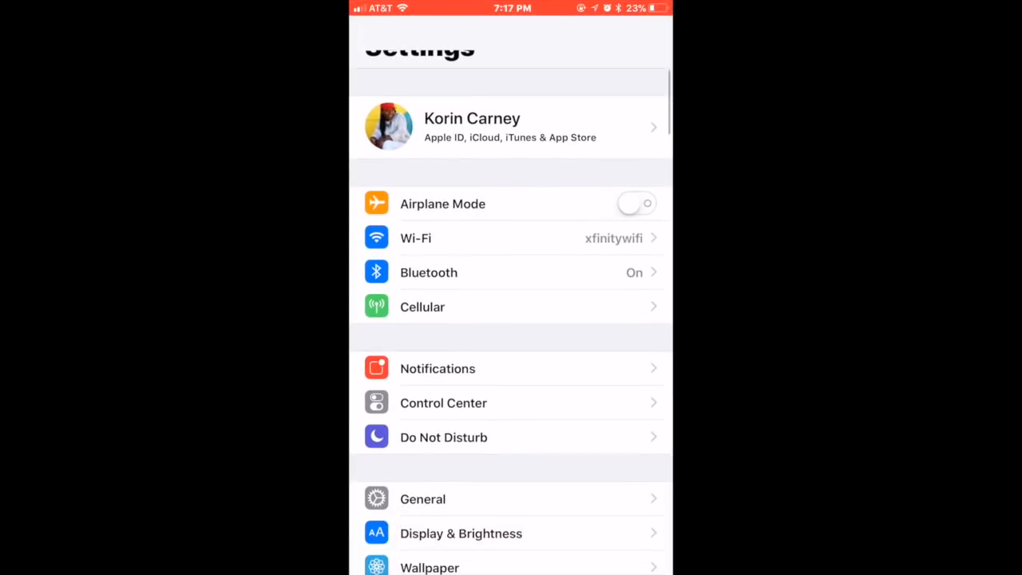
{"action": "scroll", "coordinate": [511, 319], "scroll_direction": "down", "scroll_amount": 3}
{"action": "scroll", "coordinate": [511, 320], "scroll_direction": "down", "scroll_amount": 3}
{"action": "left_click", "coordinate": [511, 276]}
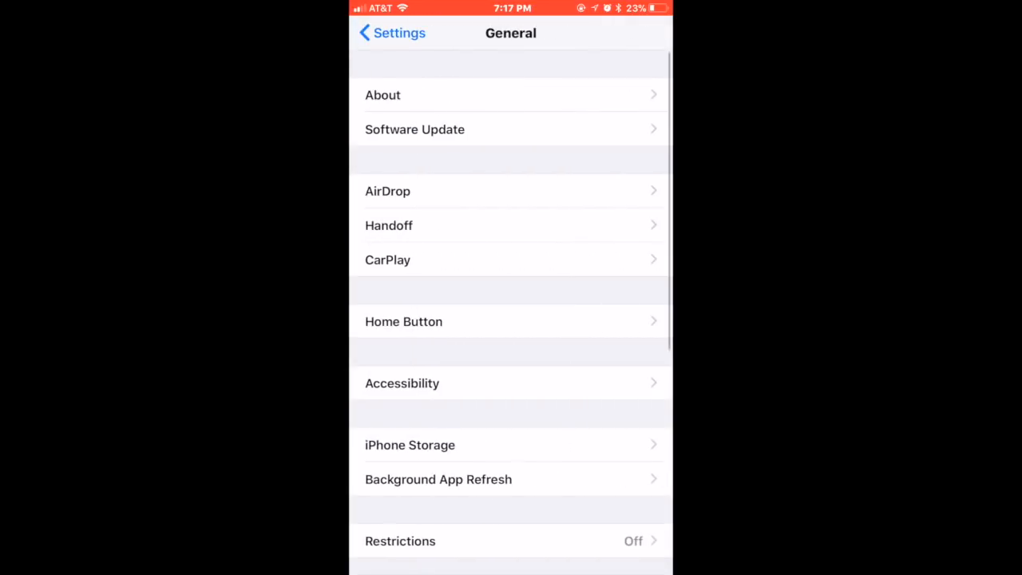
{"action": "scroll", "coordinate": [511, 319], "scroll_direction": "down", "scroll_amount": 3}
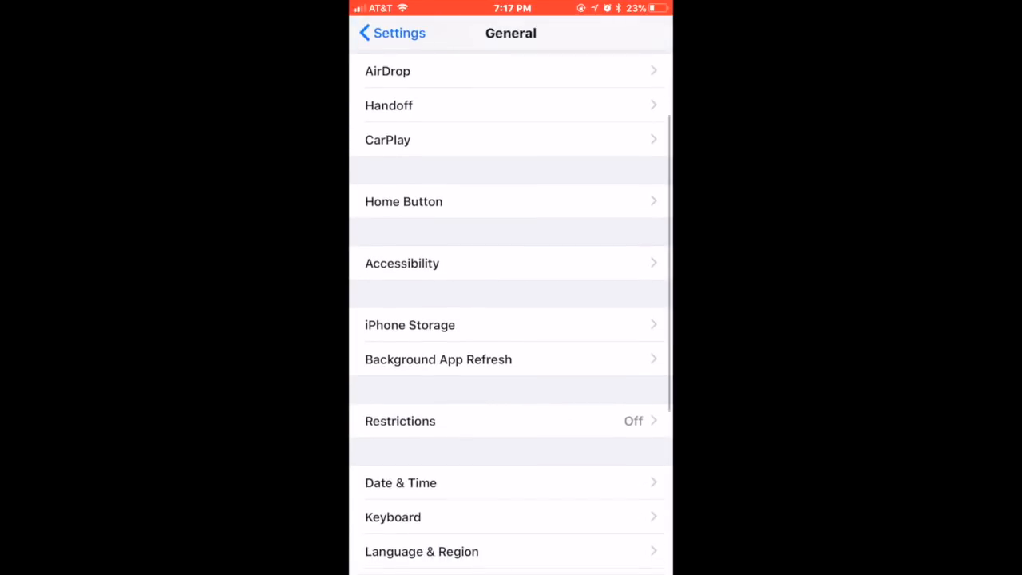
{"action": "scroll", "coordinate": [511, 319], "scroll_direction": "down", "scroll_amount": 5}
{"action": "scroll", "coordinate": [511, 320], "scroll_direction": "down", "scroll_amount": 4}
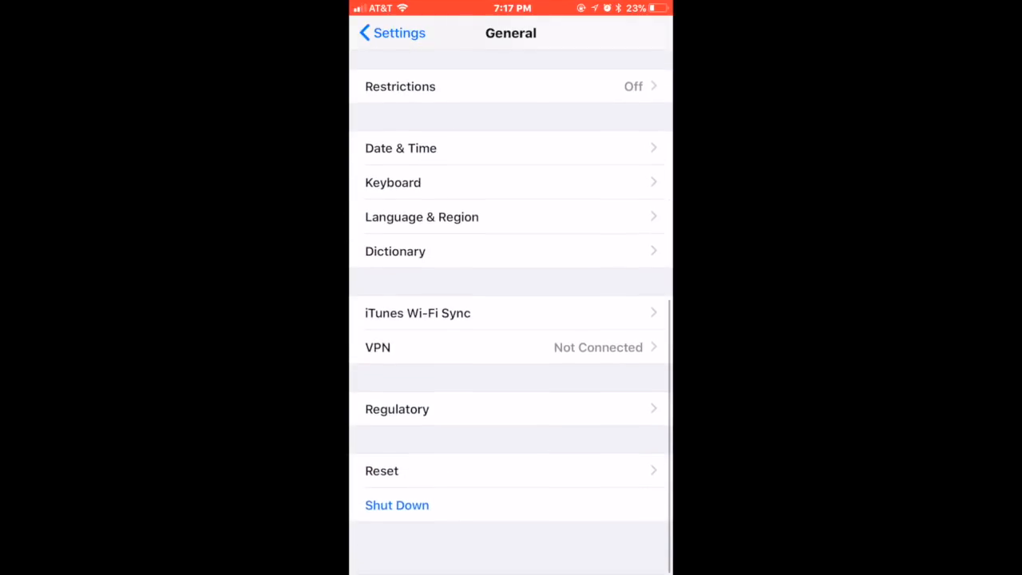
{"action": "left_click", "coordinate": [511, 204]}
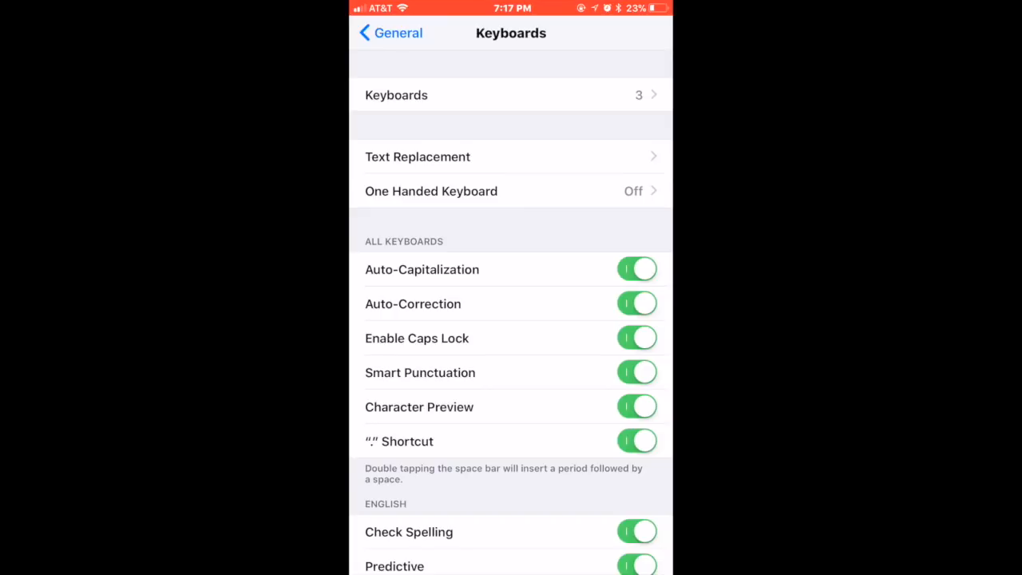
{"action": "left_click", "coordinate": [511, 156]}
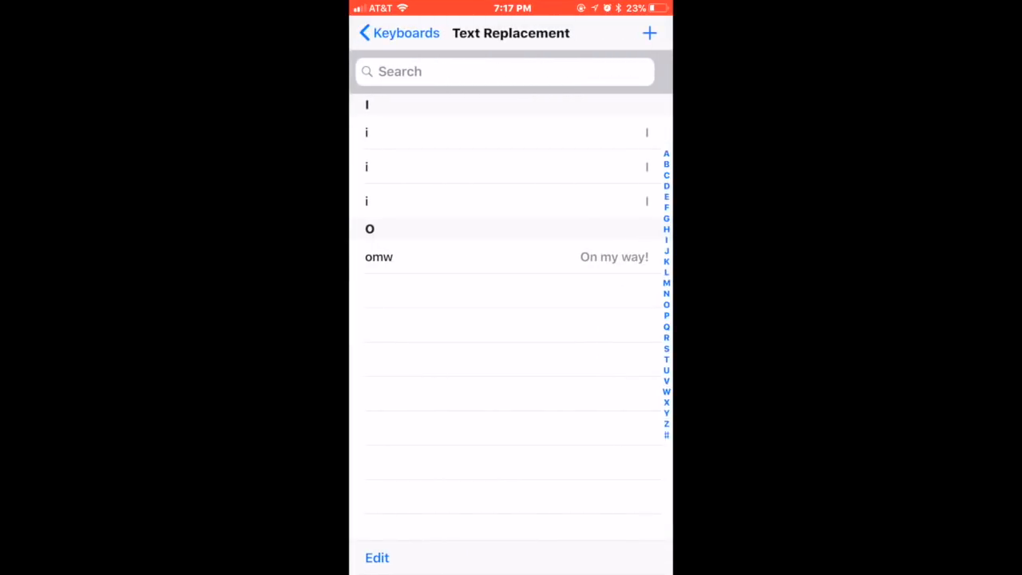
- Delete the duplicate 'i' replacement entries in edit mode, leaving only 'omw'
{"action": "left_click", "coordinate": [377, 557]}
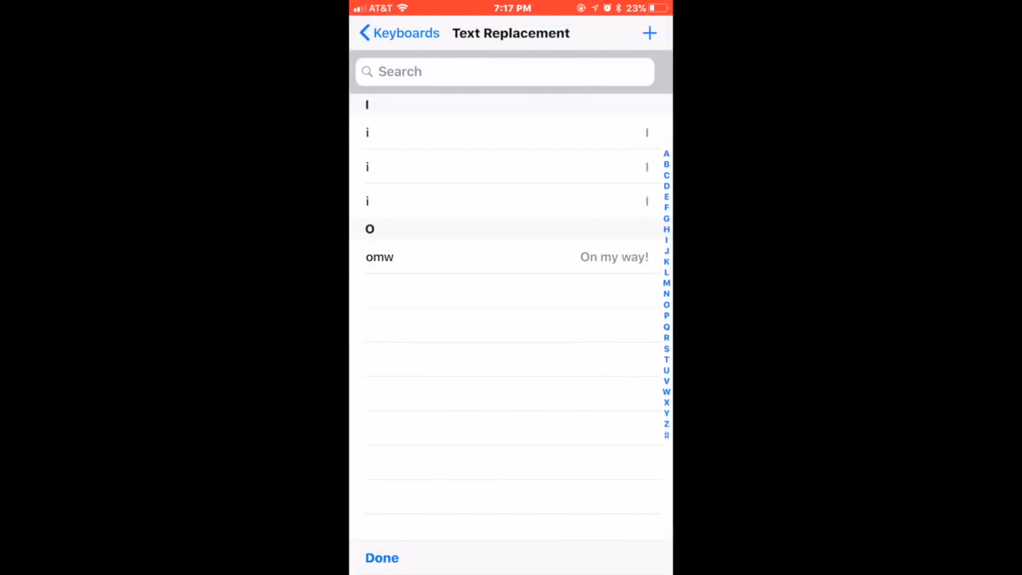
{"action": "left_click", "coordinate": [367, 132]}
{"action": "left_click", "coordinate": [632, 132]}
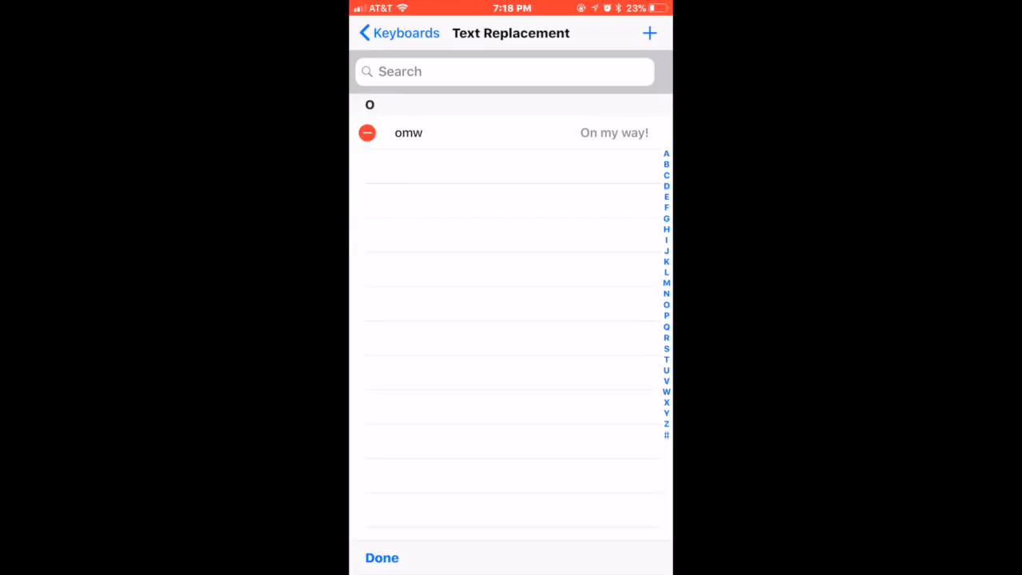
{"action": "left_click", "coordinate": [382, 557]}
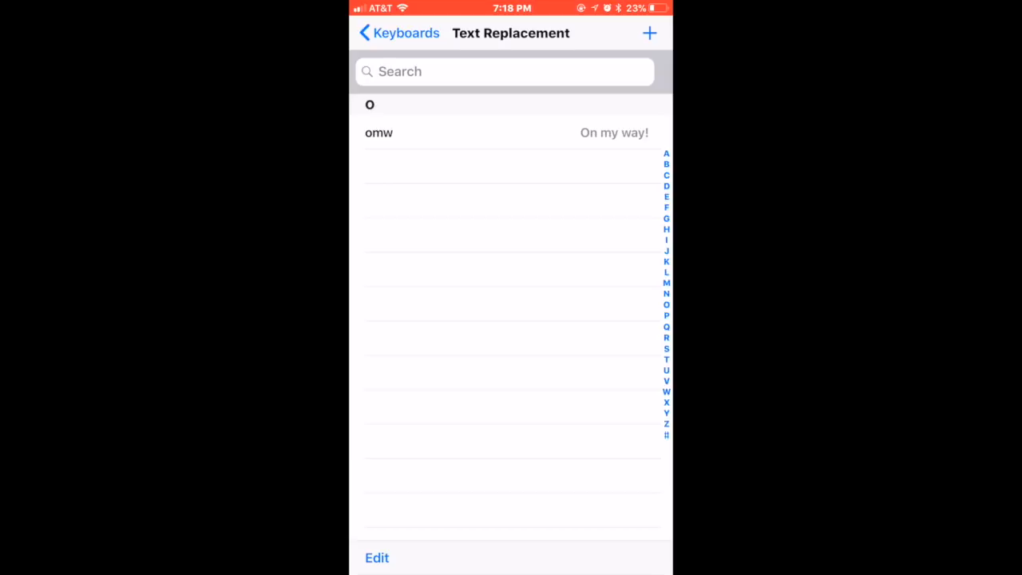
- Save a new replacement with Phrase 'I' and Shortcut 'i', then back out to Keyboard settings
{"action": "left_click", "coordinate": [649, 33]}
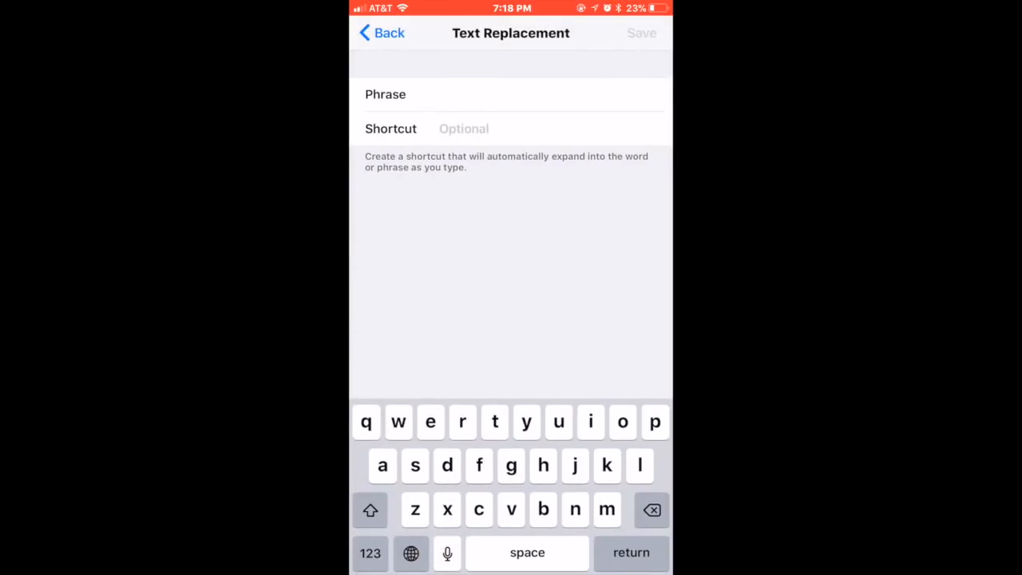
{"action": "type", "text": "i"}
{"action": "key", "text": "BackSpace"}
{"action": "left_click", "coordinate": [369, 509]}
{"action": "type", "text": "I"}
{"action": "type", "text": "i"}
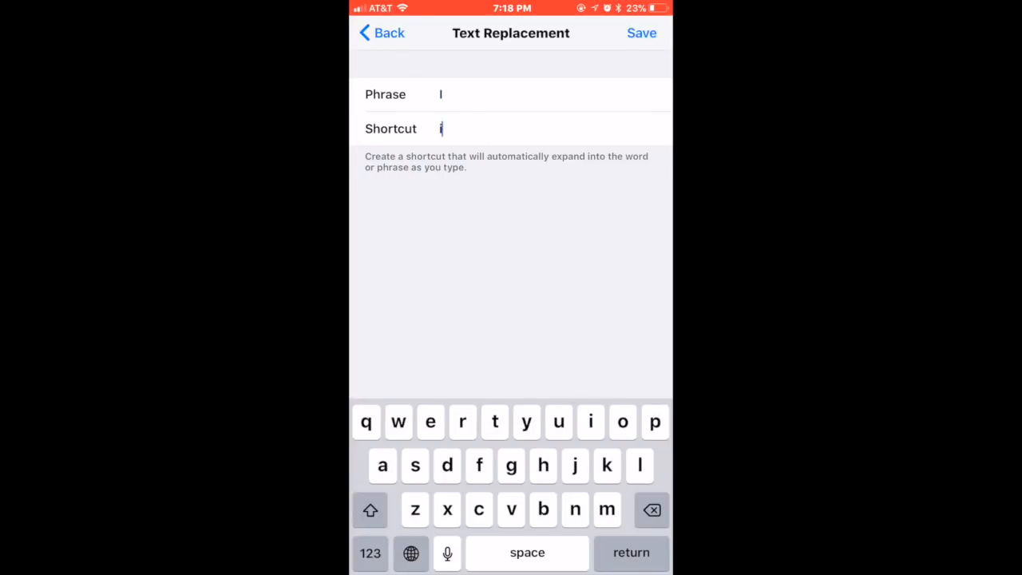
{"action": "left_click", "coordinate": [642, 33]}
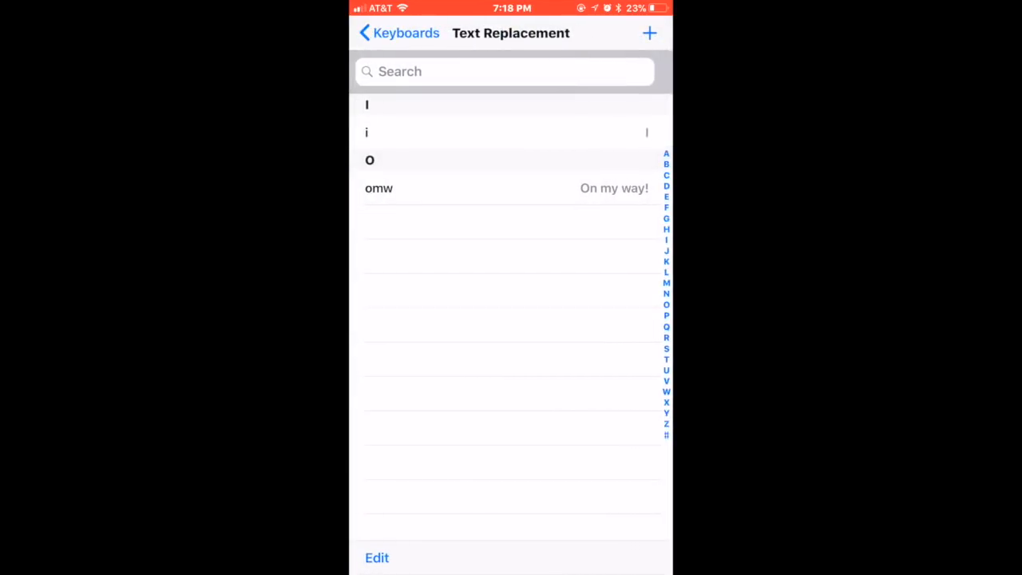
{"action": "left_click", "coordinate": [399, 33]}
- Back out of Settings to the home screen and close the Day in the Life folder
{"action": "left_click", "coordinate": [384, 33]}
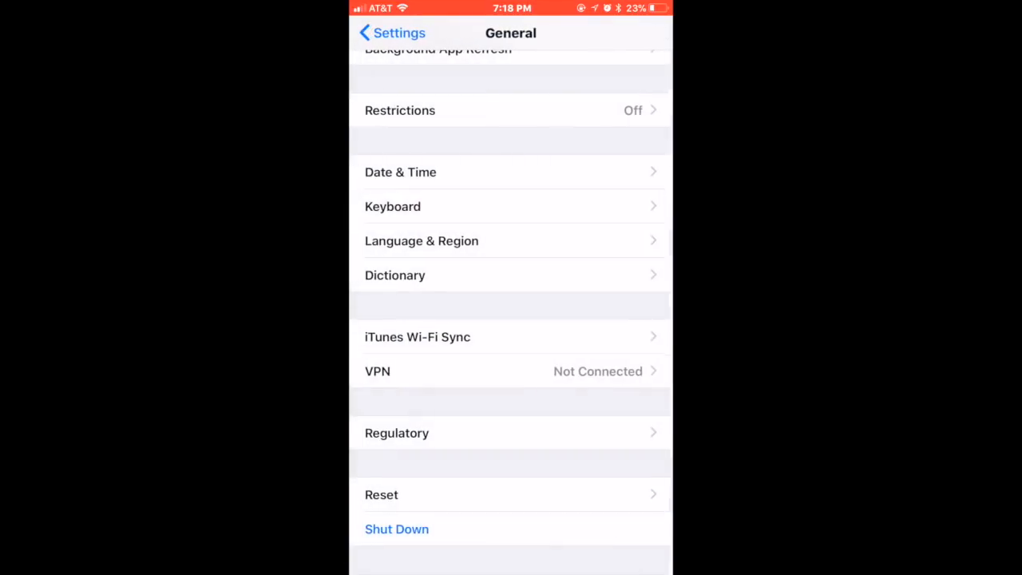
{"action": "scroll", "coordinate": [511, 319], "scroll_direction": "up", "scroll_amount": 10}
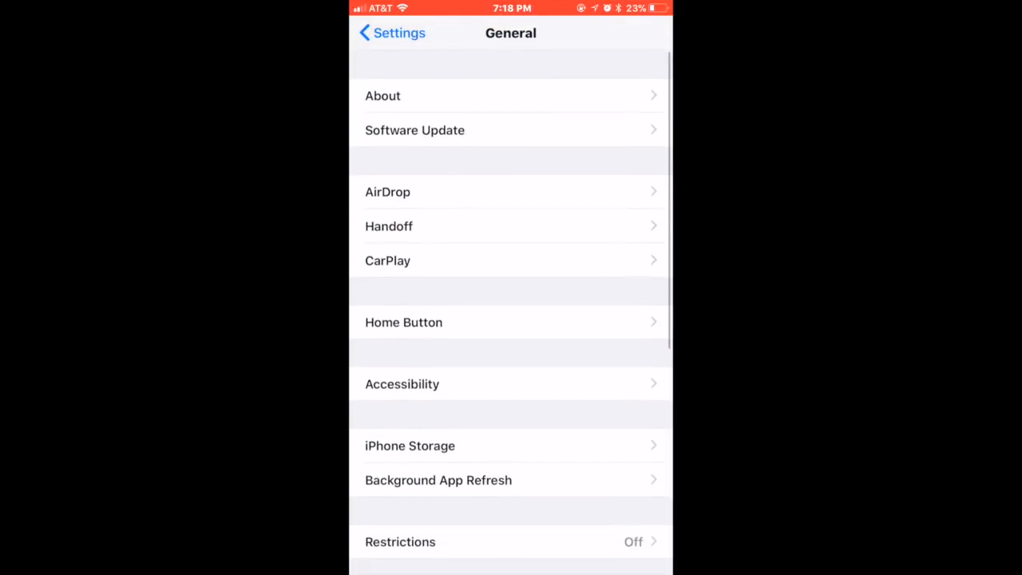
{"action": "left_click", "coordinate": [391, 32]}
{"action": "scroll", "coordinate": [511, 320], "scroll_direction": "up", "scroll_amount": 5}
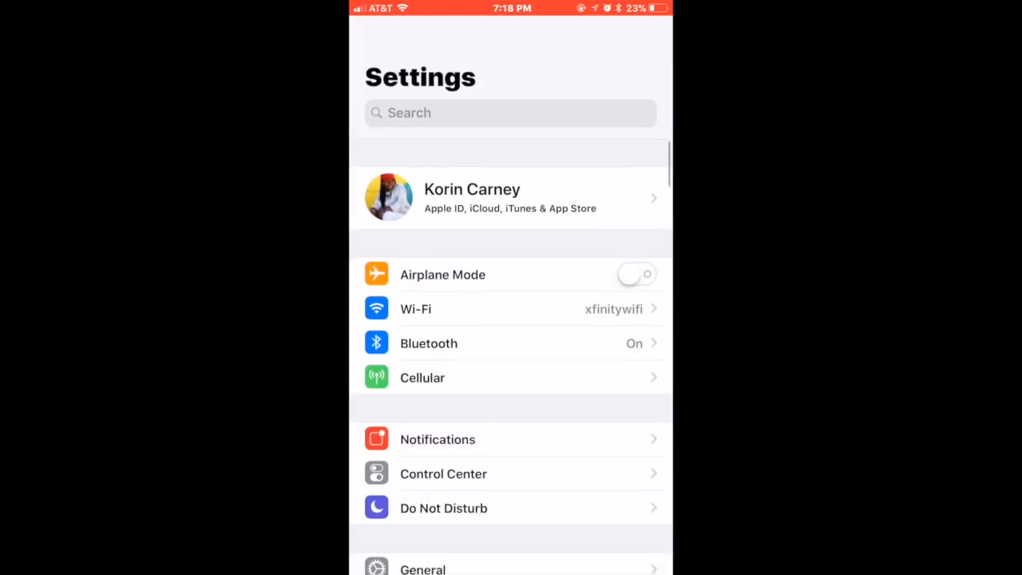
{"action": "key", "text": "super"}
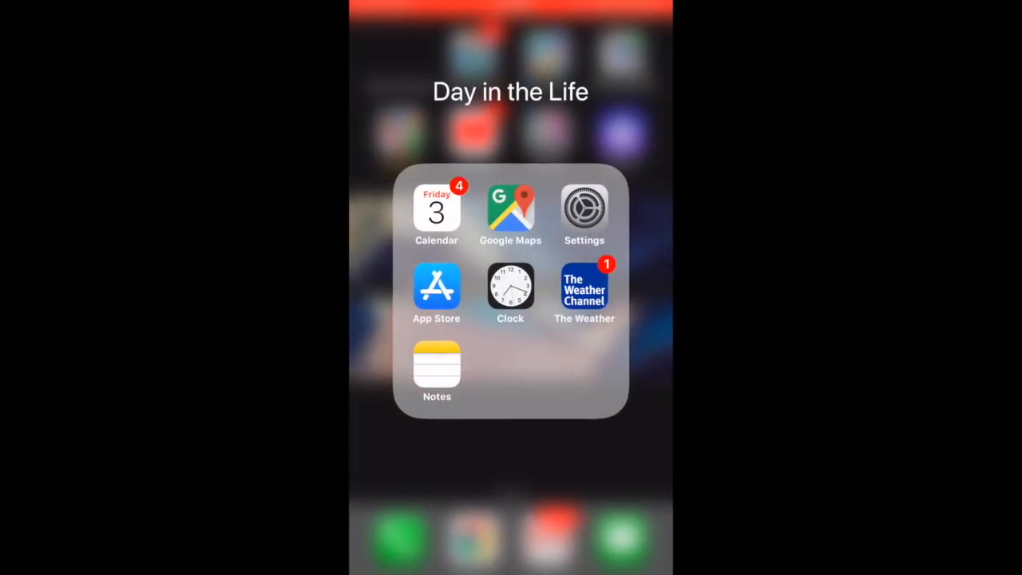
{"action": "left_click", "coordinate": [511, 479]}
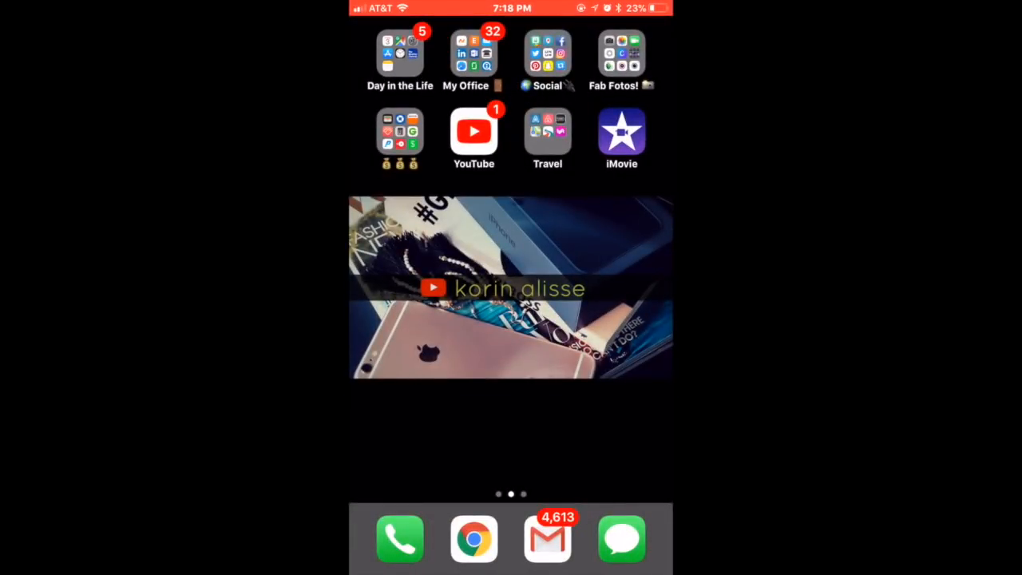